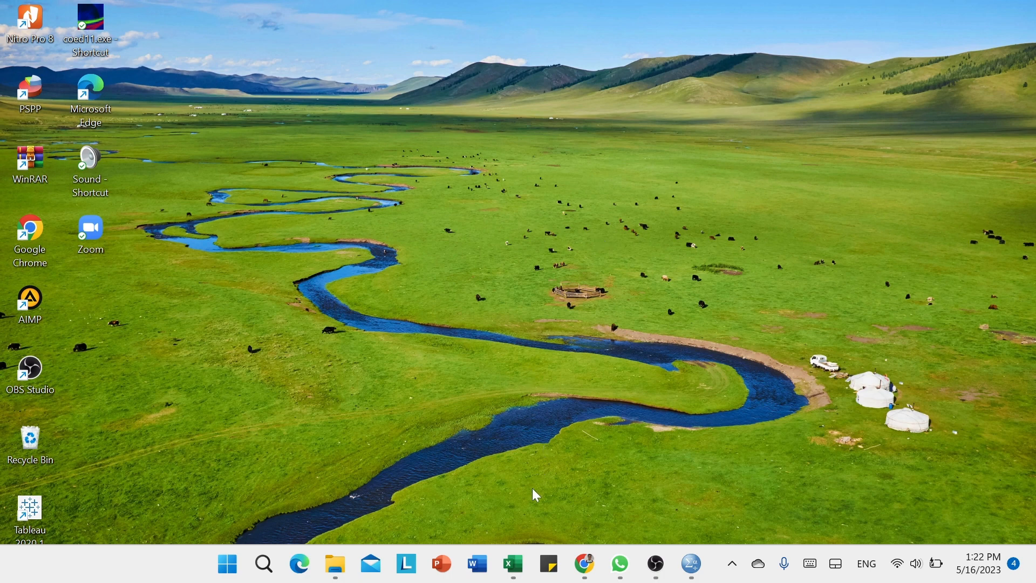
# Switch to the Excel workbook and examine the respondent, Kepemimpinan and Motivasi Kerja columns on the Contoh Data sheet
pyautogui.click(512, 564)
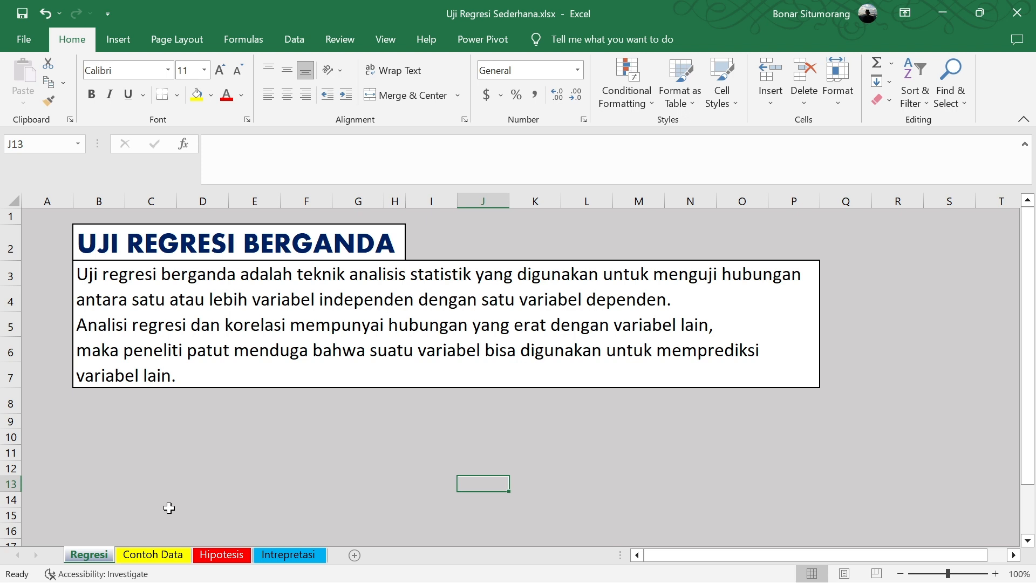
pyautogui.click(162, 556)
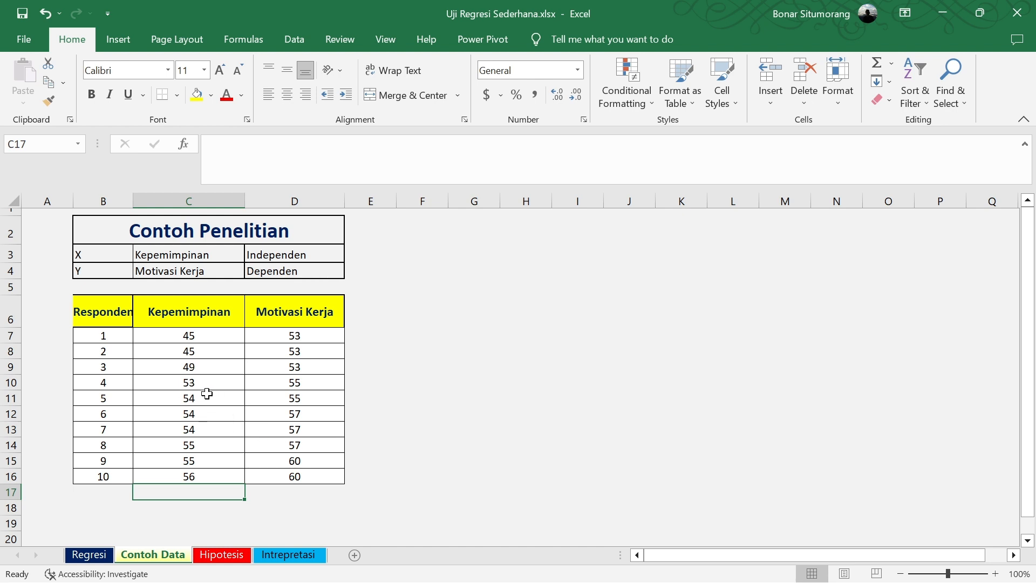
pyautogui.click(108, 313)
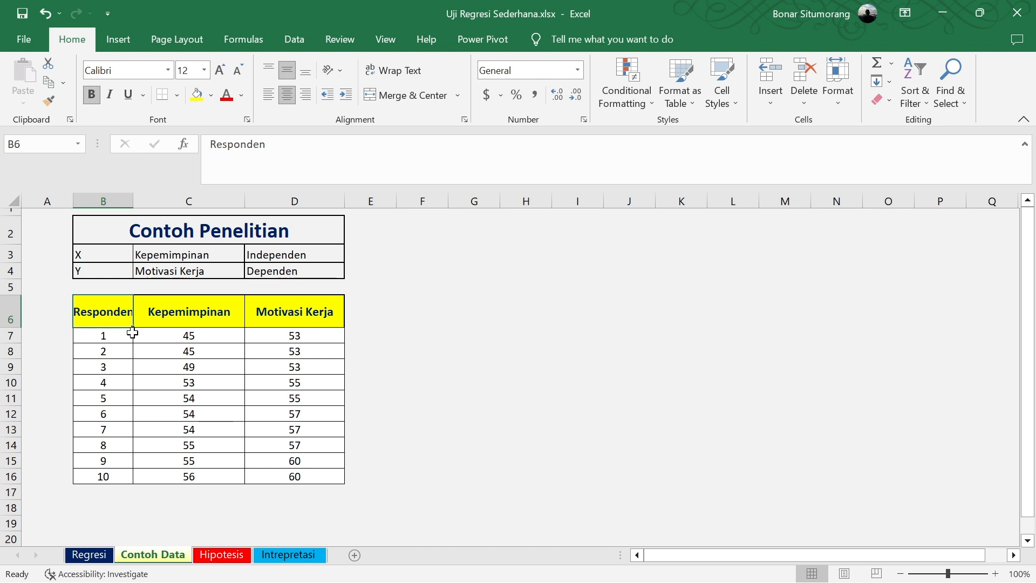
pyautogui.click(233, 397)
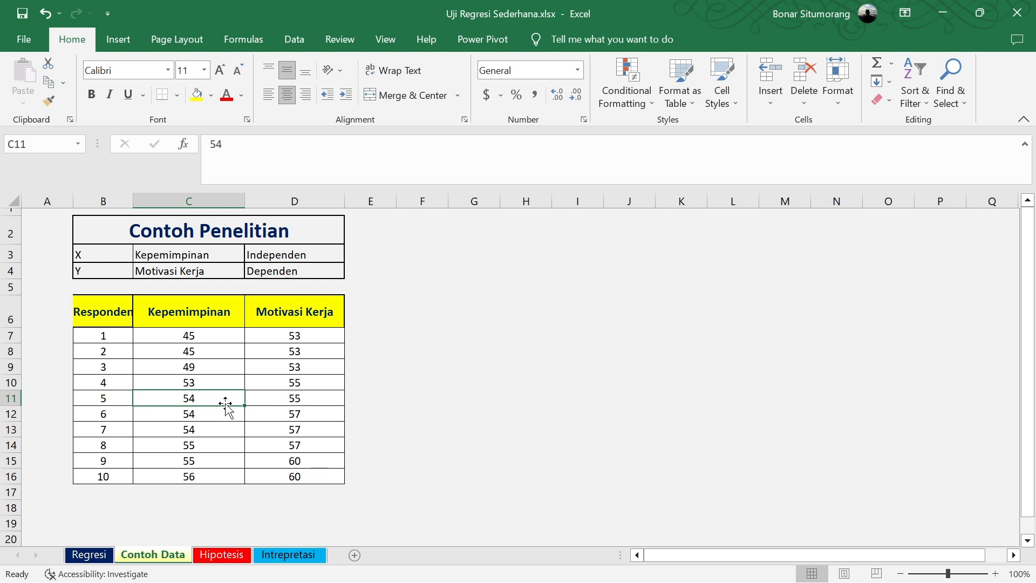
pyautogui.click(198, 312)
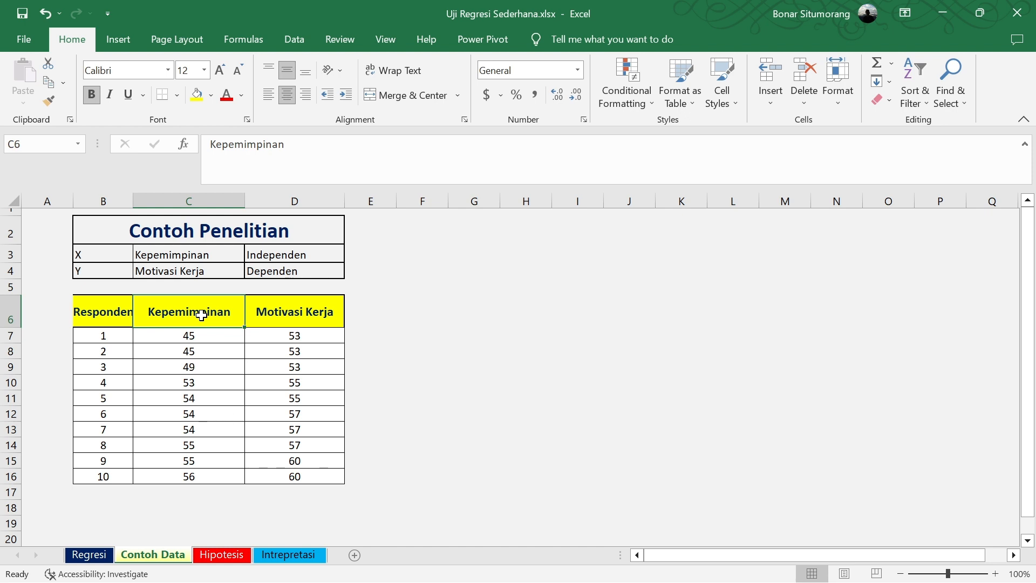
# On the Hipotesis sheet, insert the word "kerja" before "karyawan" in the H1 statement
pyautogui.click(224, 554)
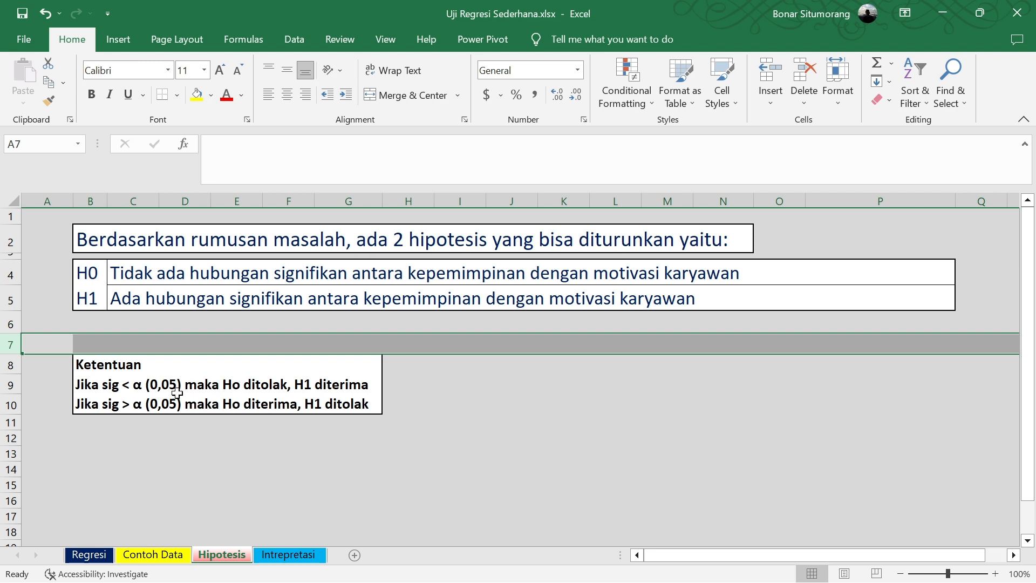
pyautogui.click(453, 487)
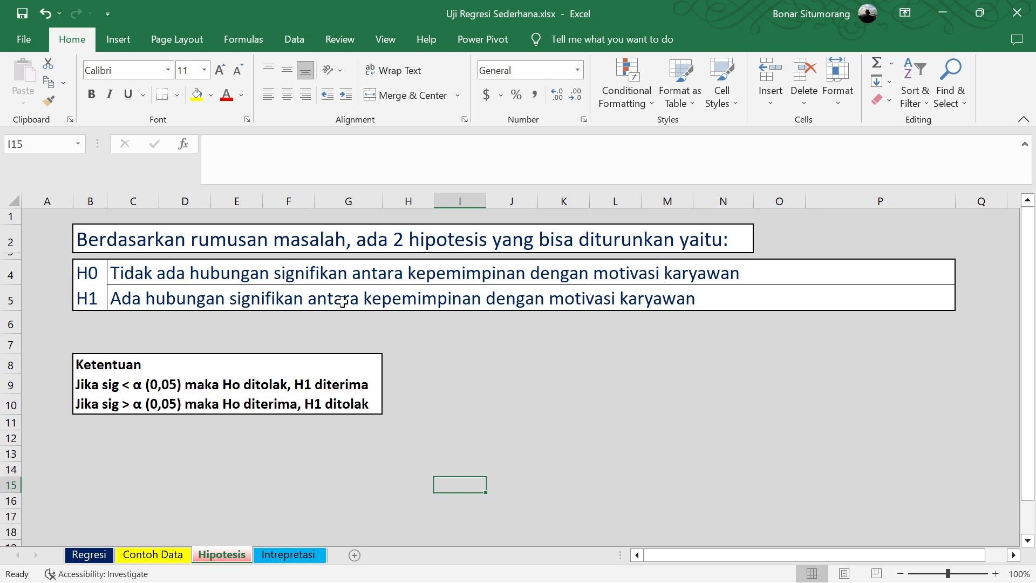
pyautogui.click(615, 298)
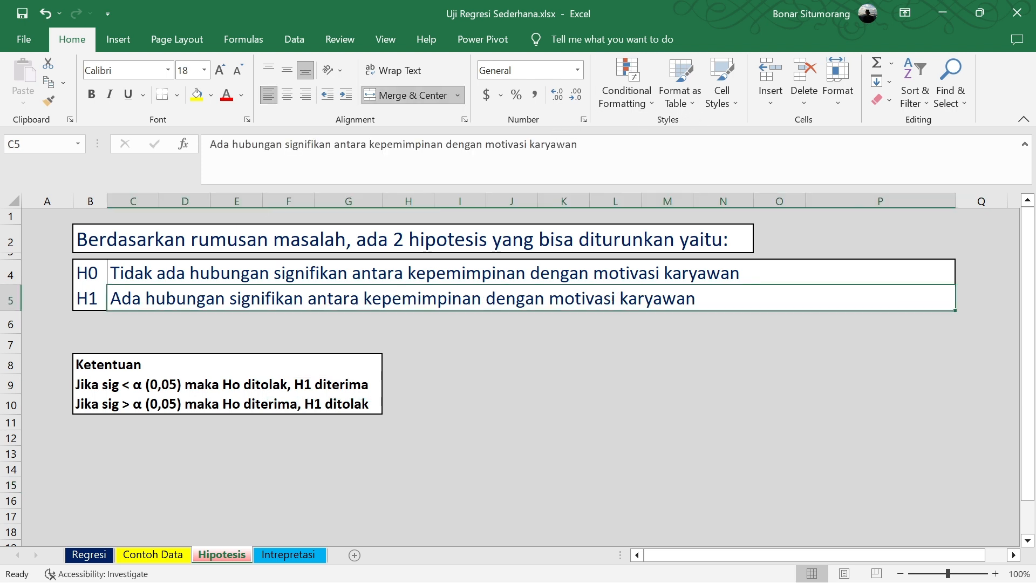
pyautogui.click(529, 144)
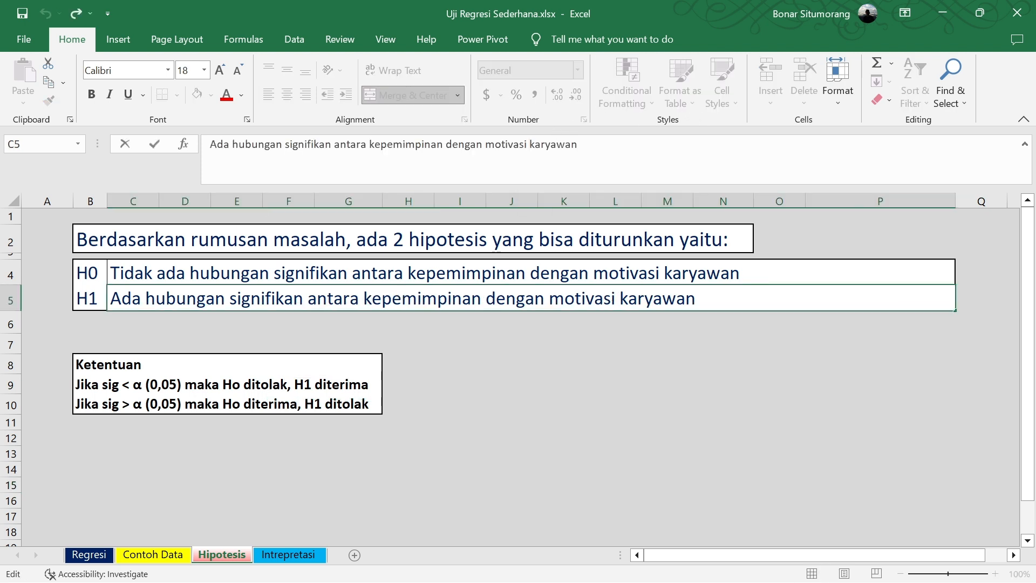
pyautogui.write('kerja')
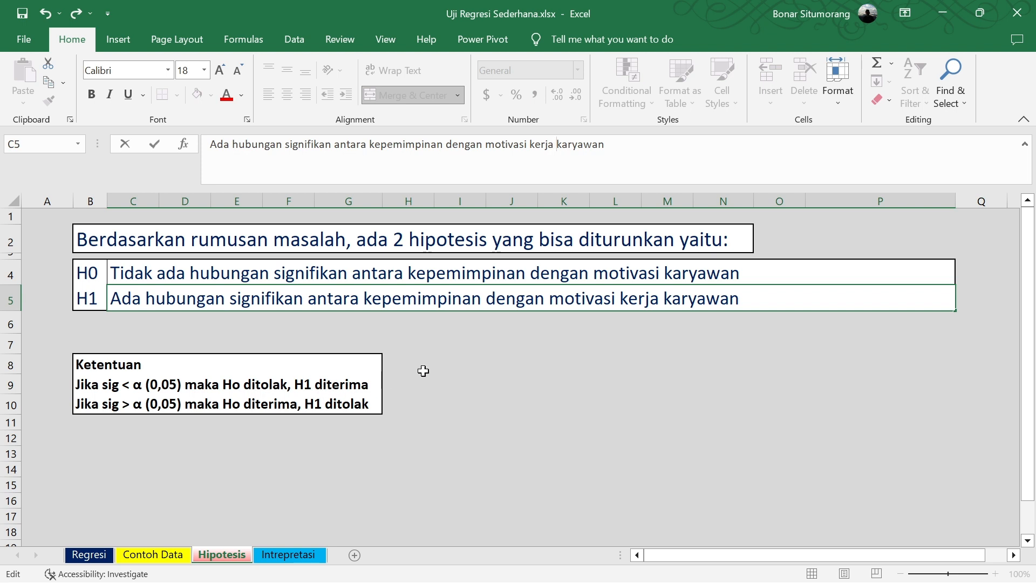
# Insert the word "kerja" between "motivasi" and "karyawan" in the H0 statement
pyautogui.click(285, 275)
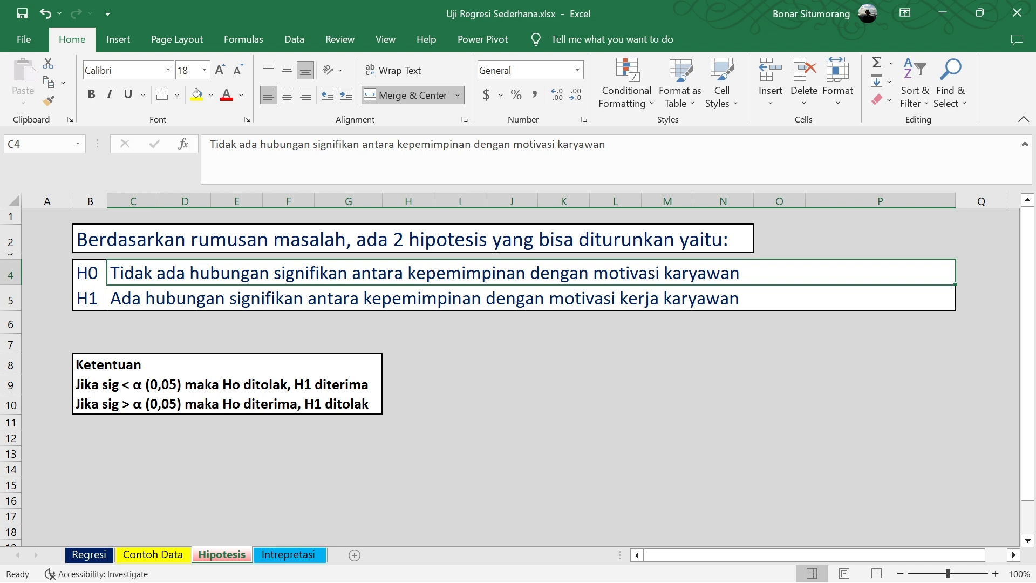
pyautogui.click(555, 144)
pyautogui.write('ke')
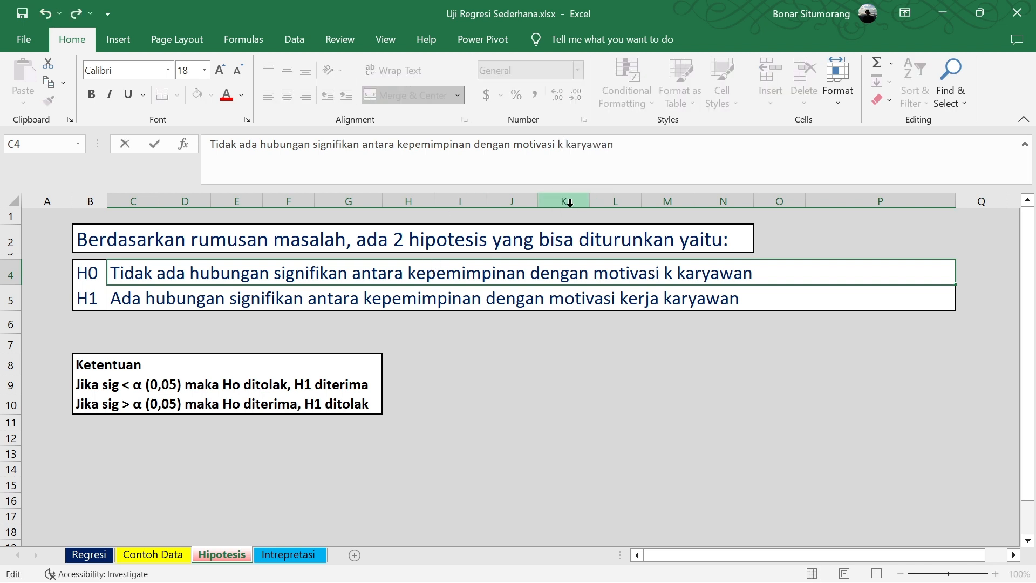
pyautogui.write('rja')
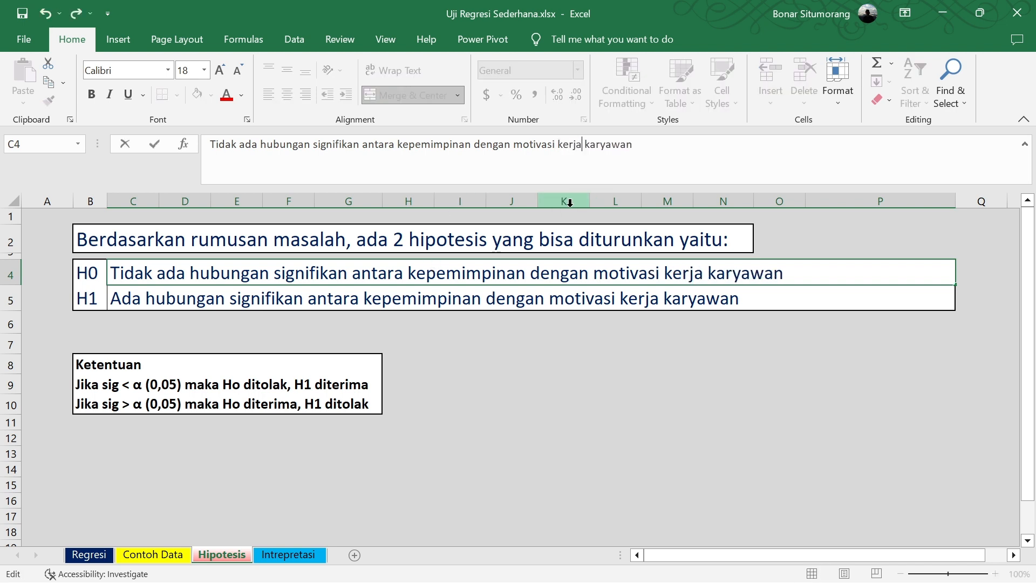
pyautogui.click(513, 410)
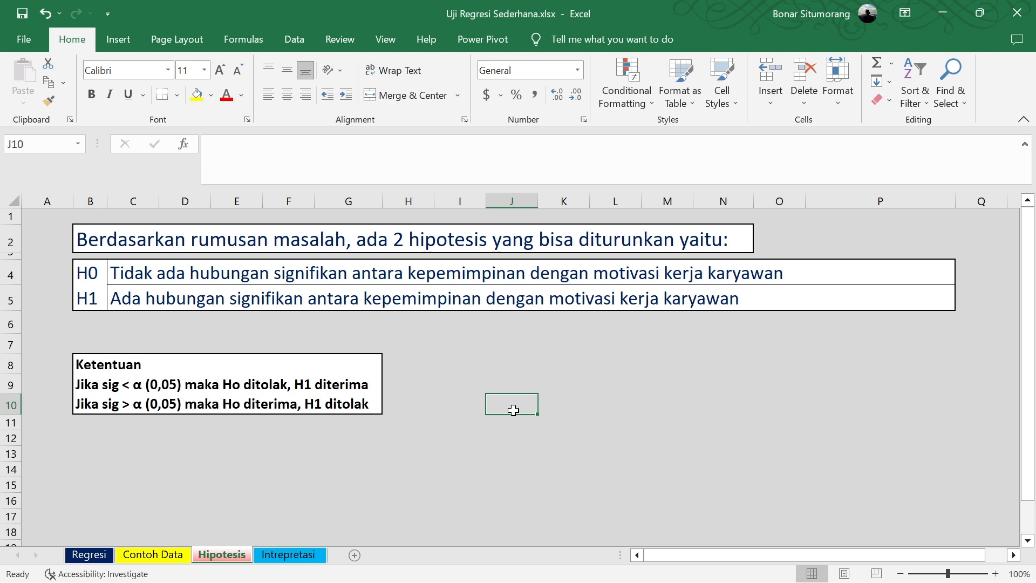
pyautogui.click(463, 454)
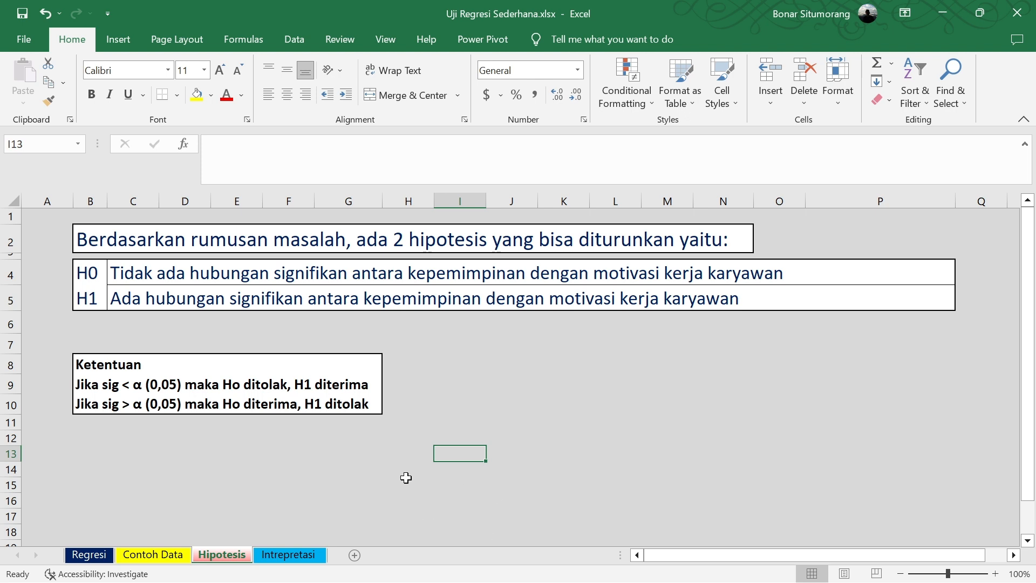
# Return to the Contoh Data sheet, switch to SPSS and check the dataset's variable definitions and data values
pyautogui.click(174, 557)
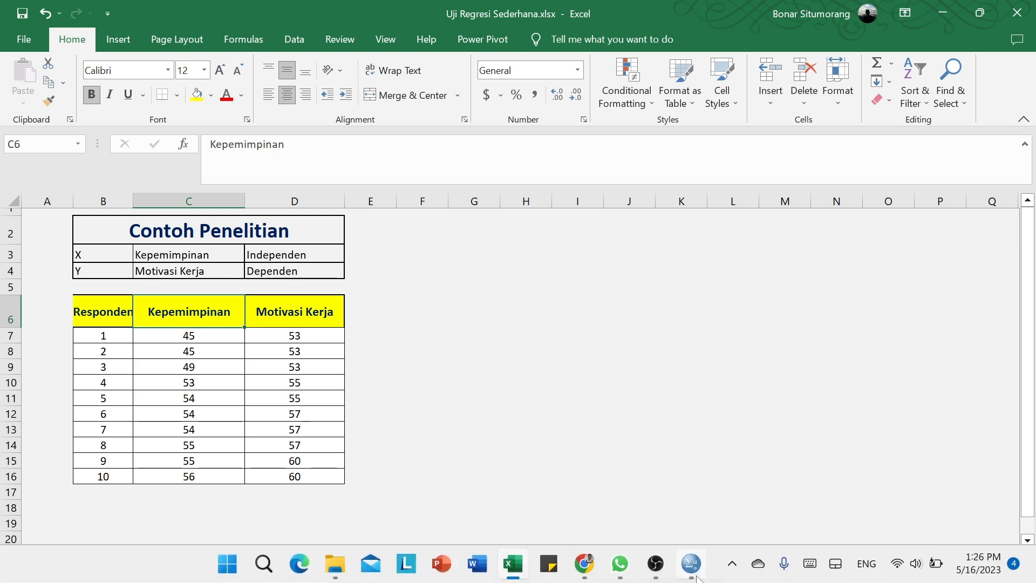
pyautogui.click(696, 575)
pyautogui.click(350, 367)
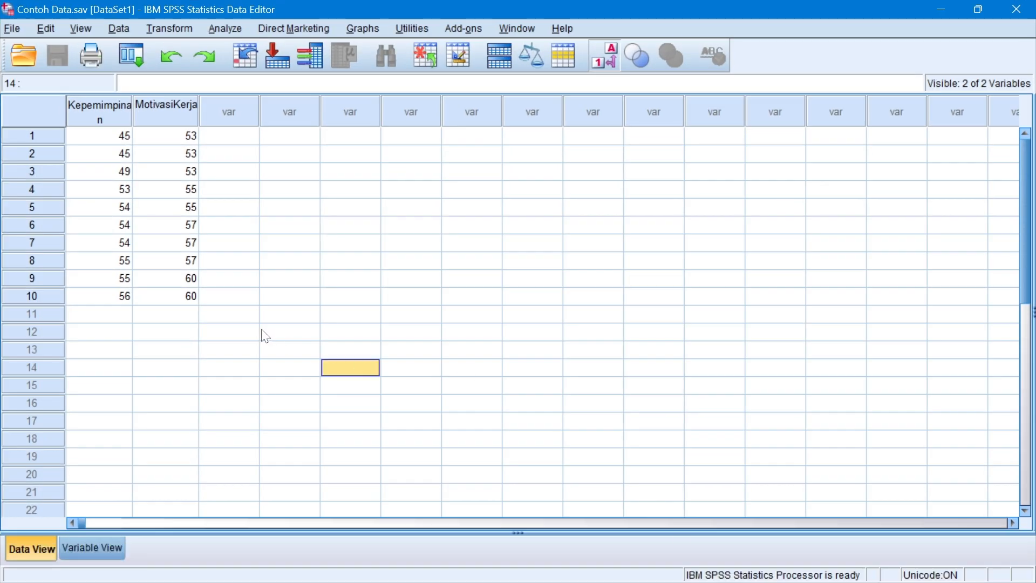
pyautogui.click(104, 561)
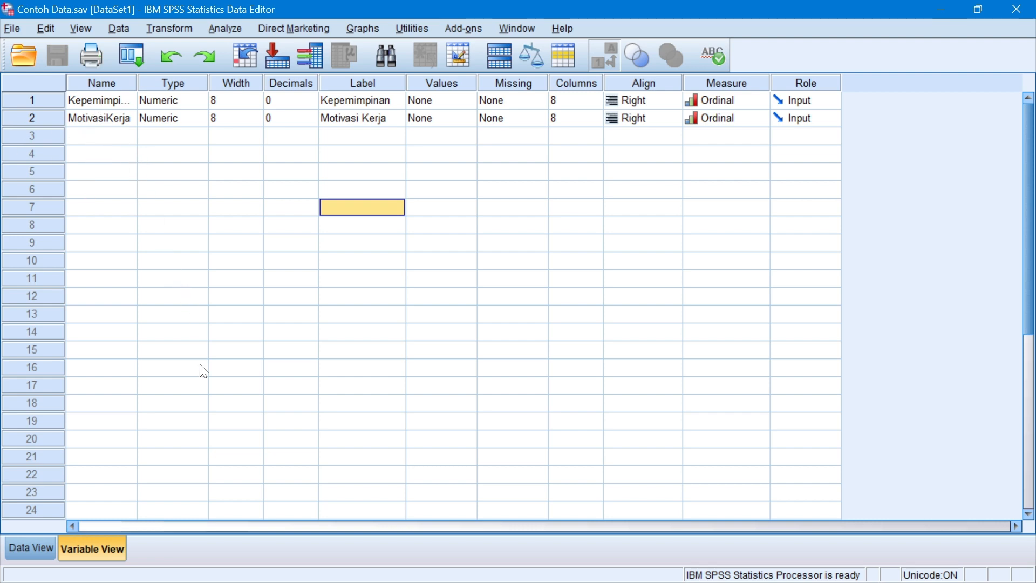
pyautogui.click(32, 549)
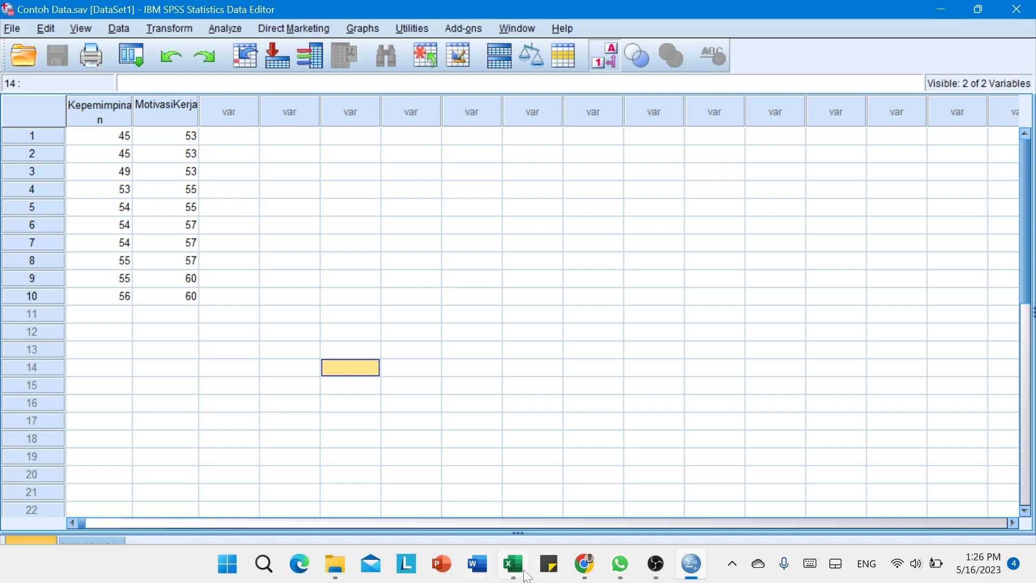
# Select the Kepemimpinan scores in the Excel data table and compare them with the data in SPSS
pyautogui.click(526, 575)
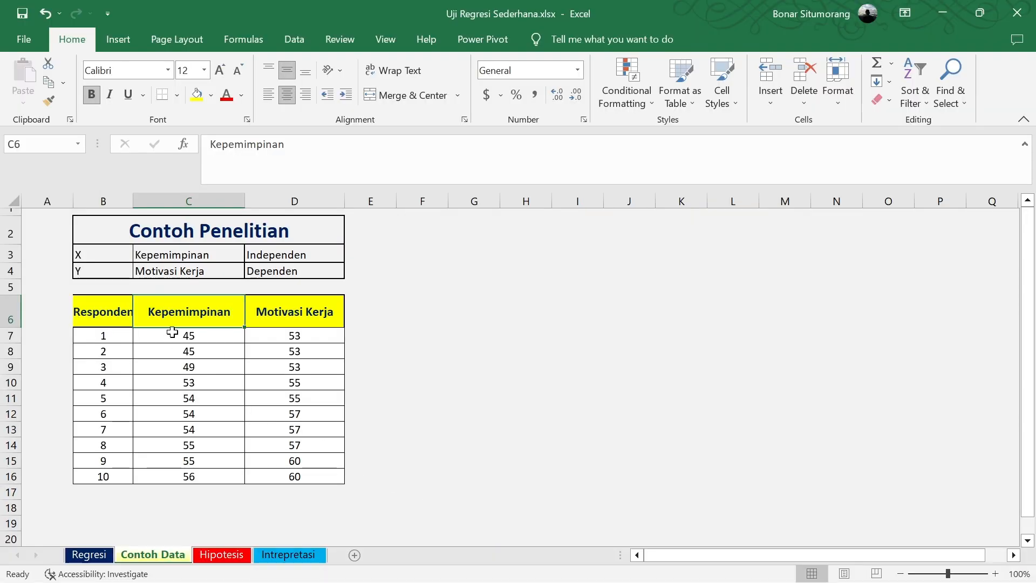
pyautogui.moveTo(172, 332); pyautogui.dragTo(171, 464)
pyautogui.moveTo(575, 578)
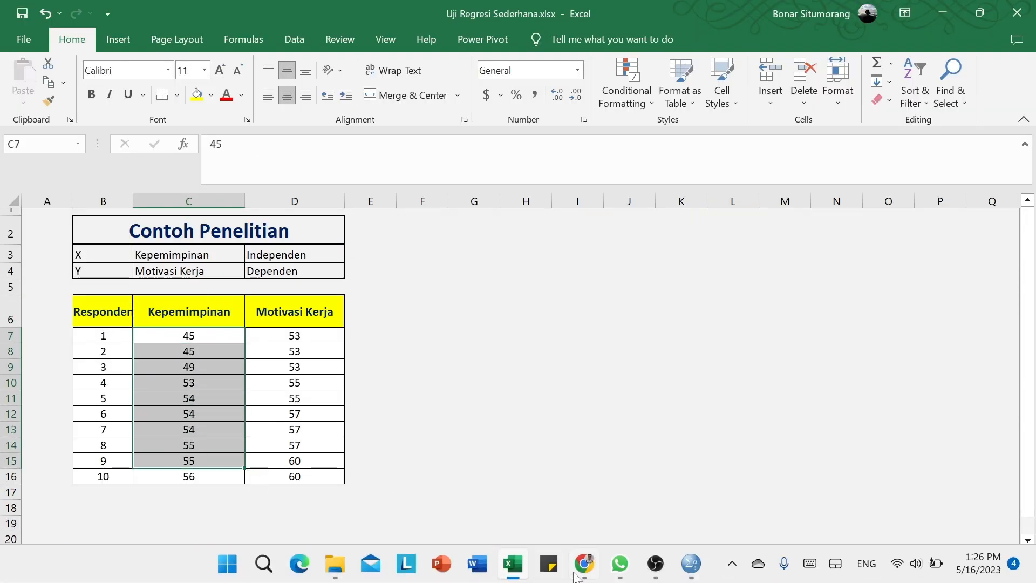
pyautogui.click(691, 564)
pyautogui.click(305, 302)
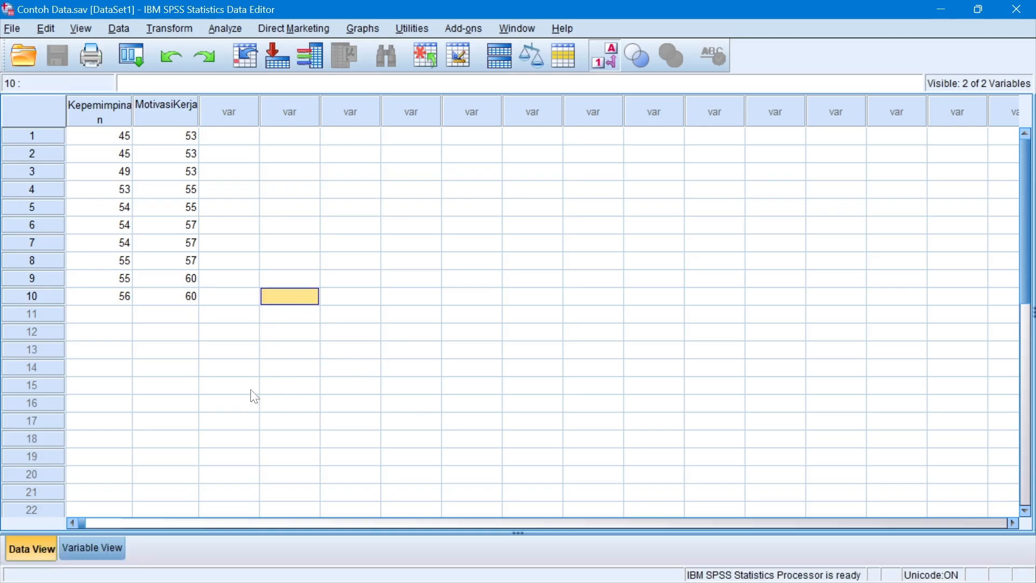
# Set up a linear regression with Motivasi Kerja as the dependent variable and Kepemimpinan as the independent variable
pyautogui.click(225, 32)
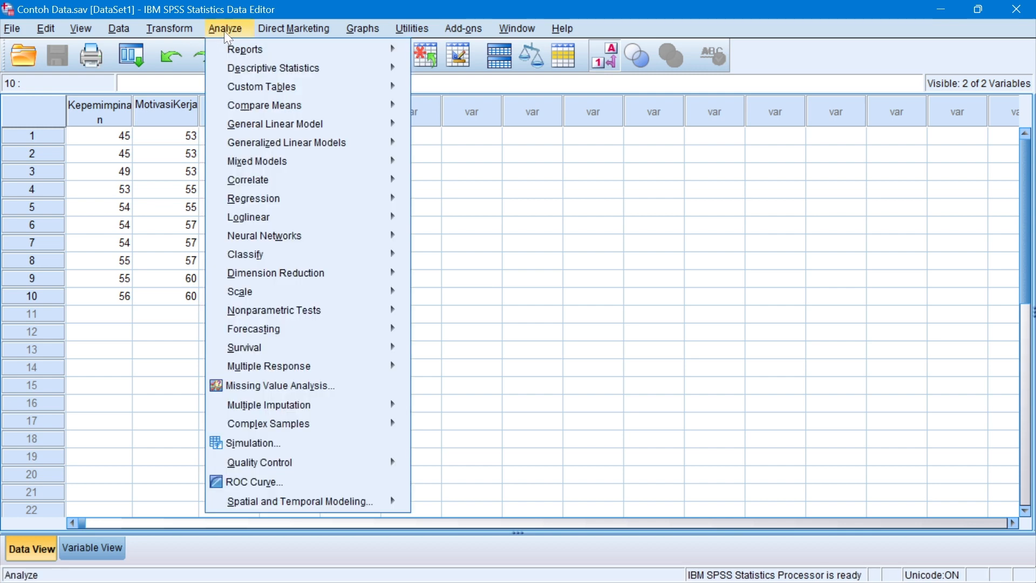
pyautogui.moveTo(279, 199)
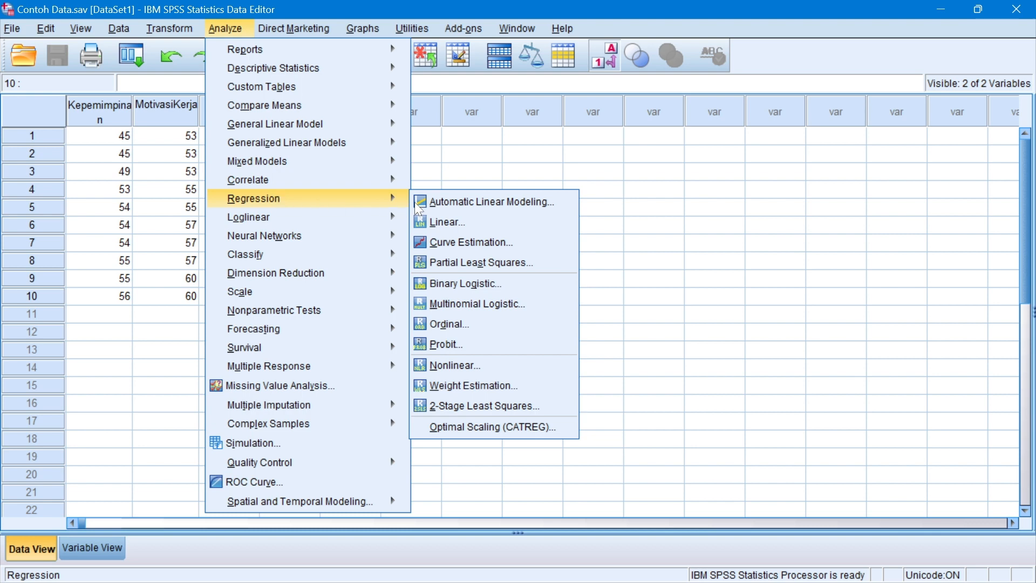
pyautogui.click(442, 224)
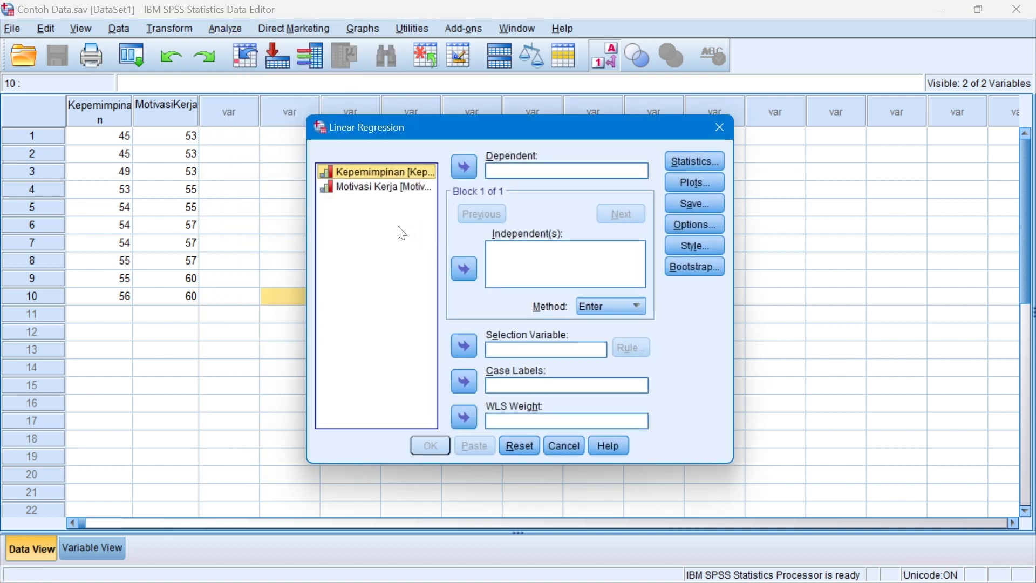
pyautogui.click(383, 188)
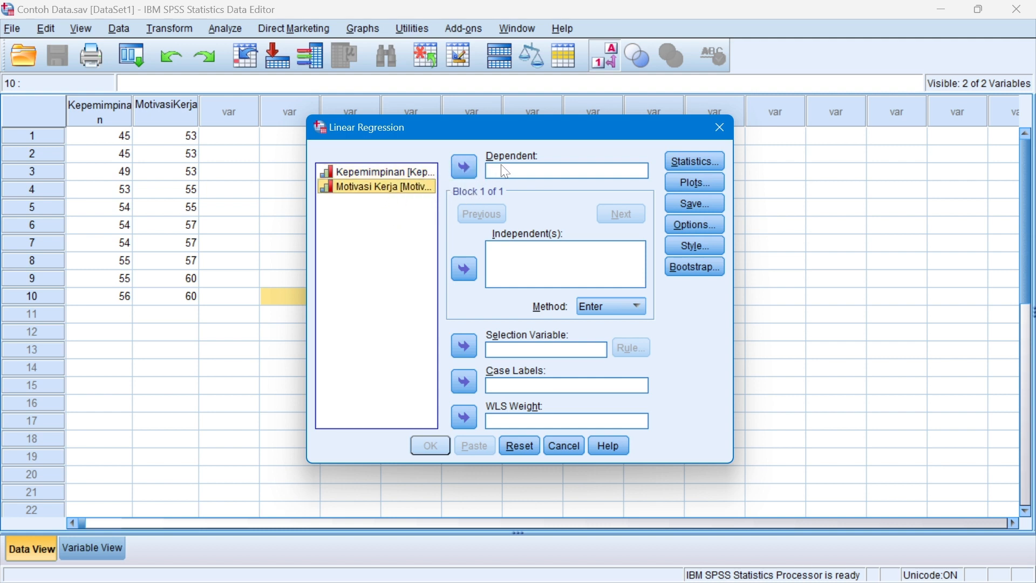
pyautogui.click(468, 168)
pyautogui.click(389, 174)
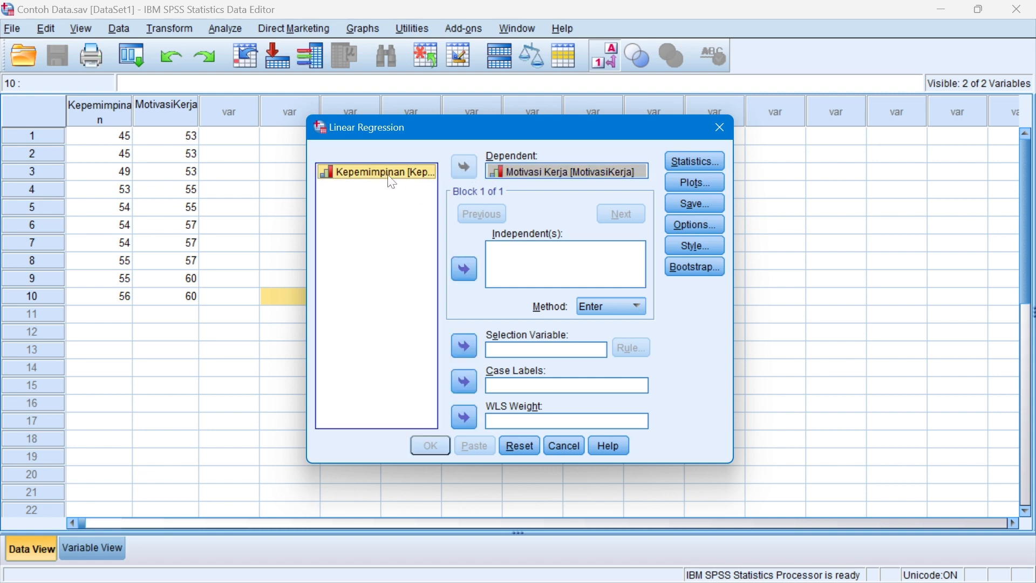
pyautogui.click(475, 262)
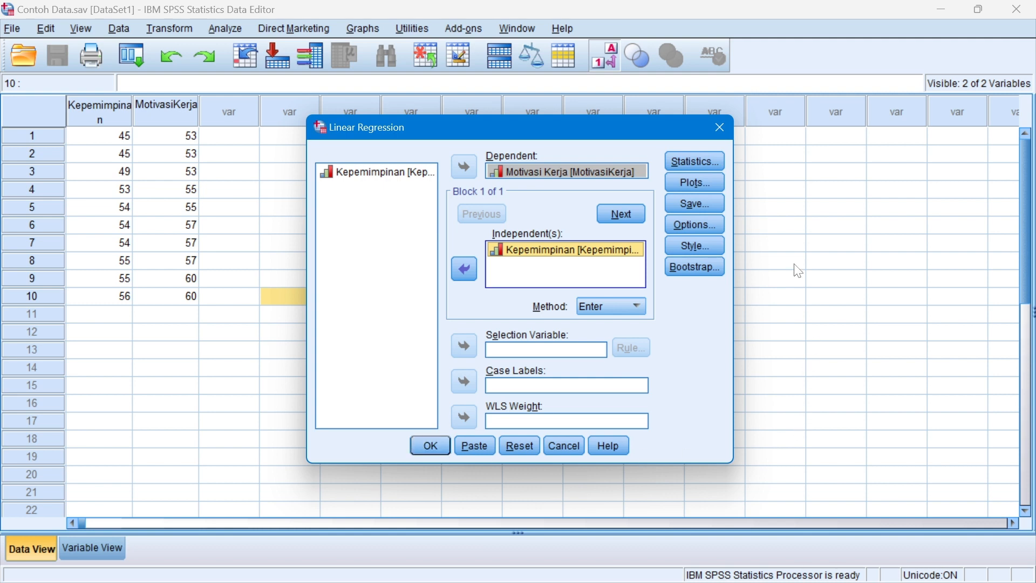
# Check that Estimates and Model fit are selected in the regression statistics, and run the regression
pyautogui.click(708, 161)
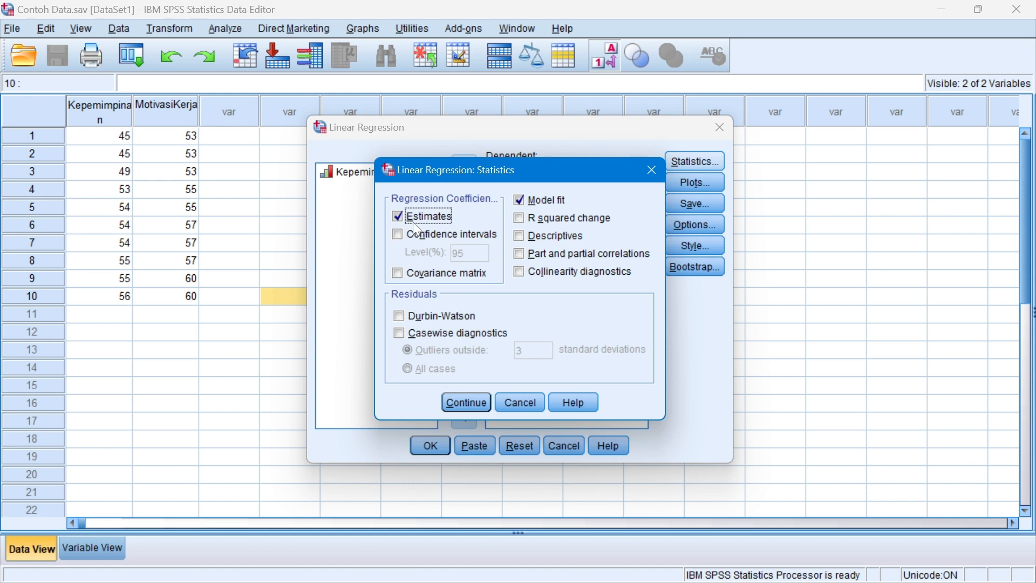
pyautogui.click(658, 179)
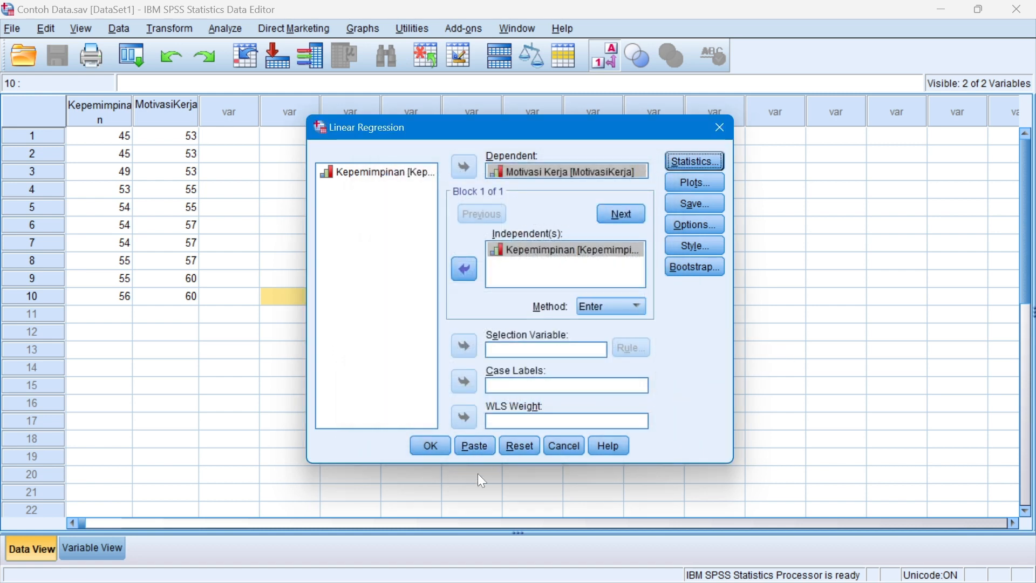
pyautogui.click(431, 445)
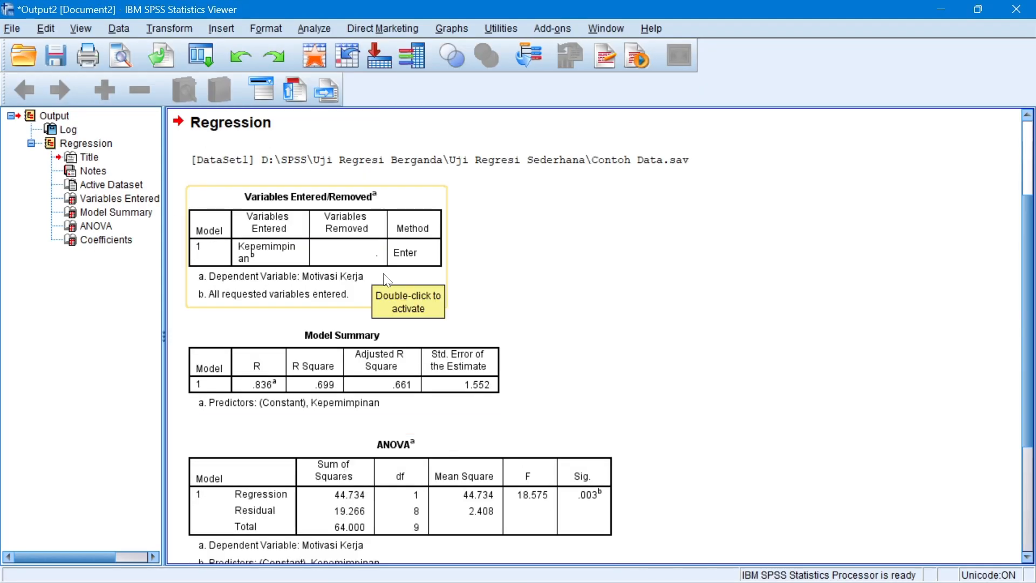
# Examine the Variables Entered/Removed, Model Summary, ANOVA and Coefficients tables in the regression output
pyautogui.click(360, 320)
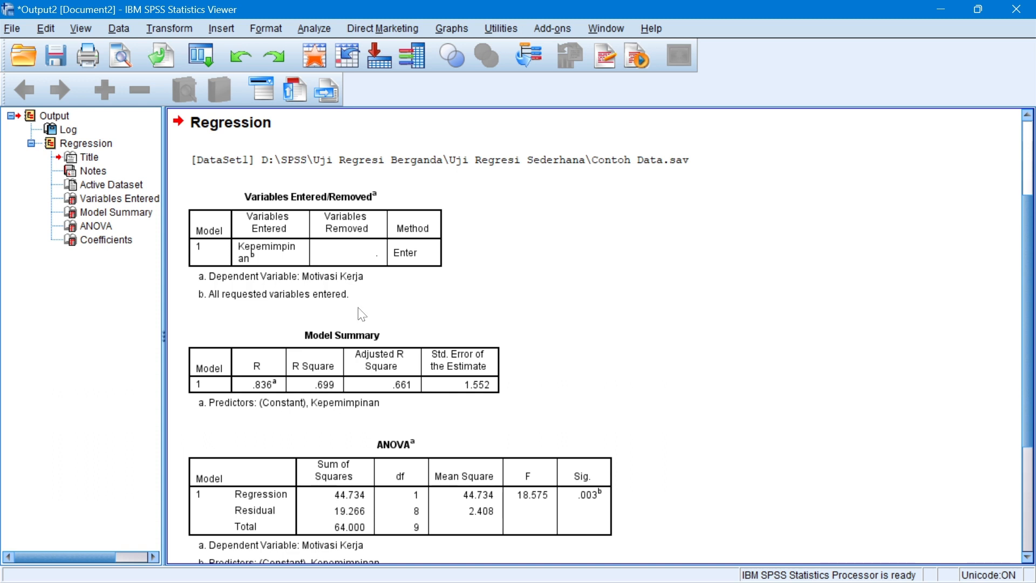
pyautogui.click(352, 301)
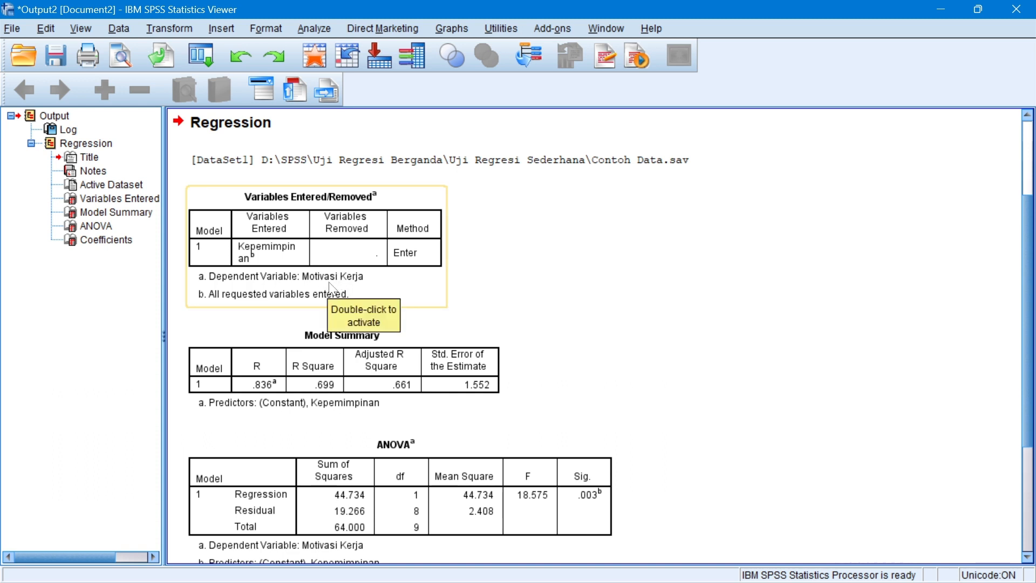
pyautogui.click(359, 345)
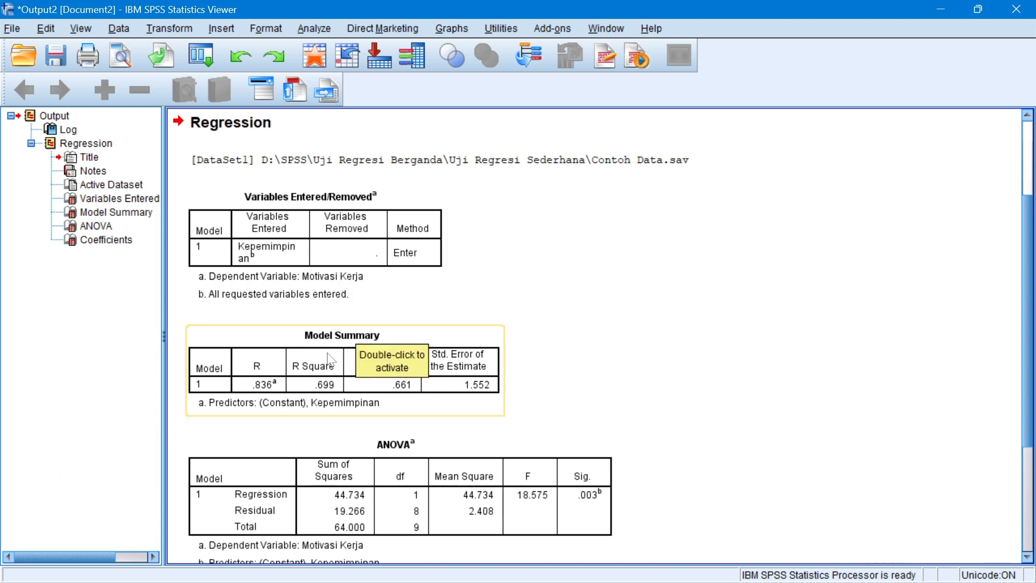
pyautogui.scroll(-3, 330, 360)
pyautogui.click(341, 376)
pyautogui.scroll(-3, 415, 403)
pyautogui.click(418, 463)
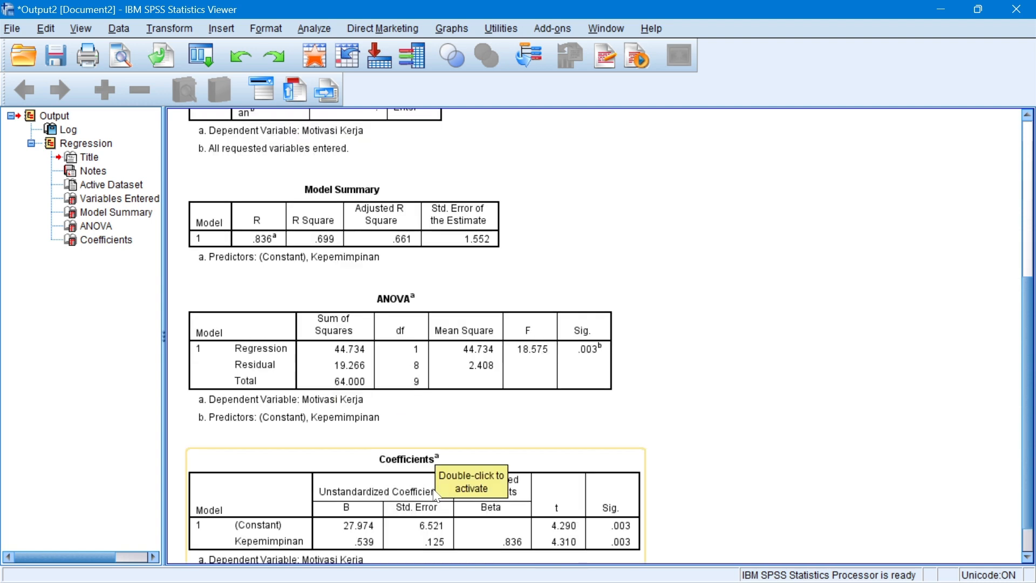
# Set up a special copy of the ANOVA table with Image (JPG, PNG) as the only format, and cancel it without copying
pyautogui.scroll(-2, 416, 461)
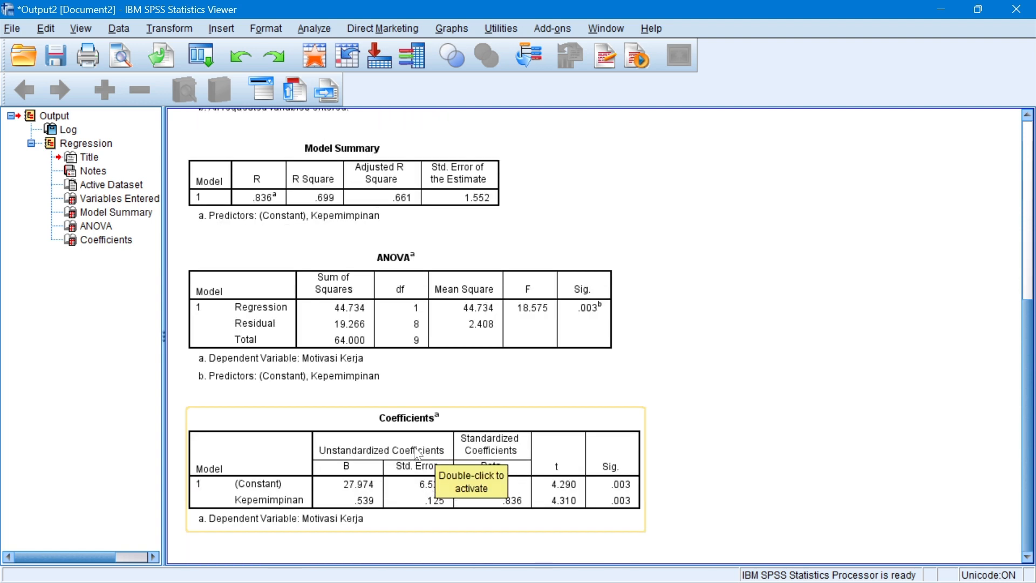
pyautogui.scroll(3, 417, 453)
pyautogui.scroll(-3, 420, 442)
pyautogui.click(341, 309)
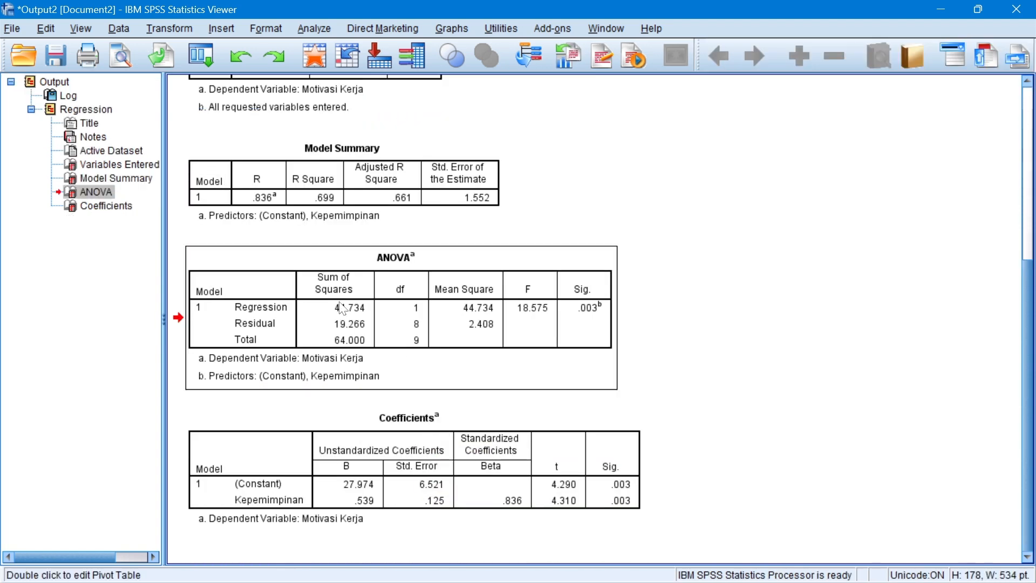
pyautogui.rightClick(323, 292)
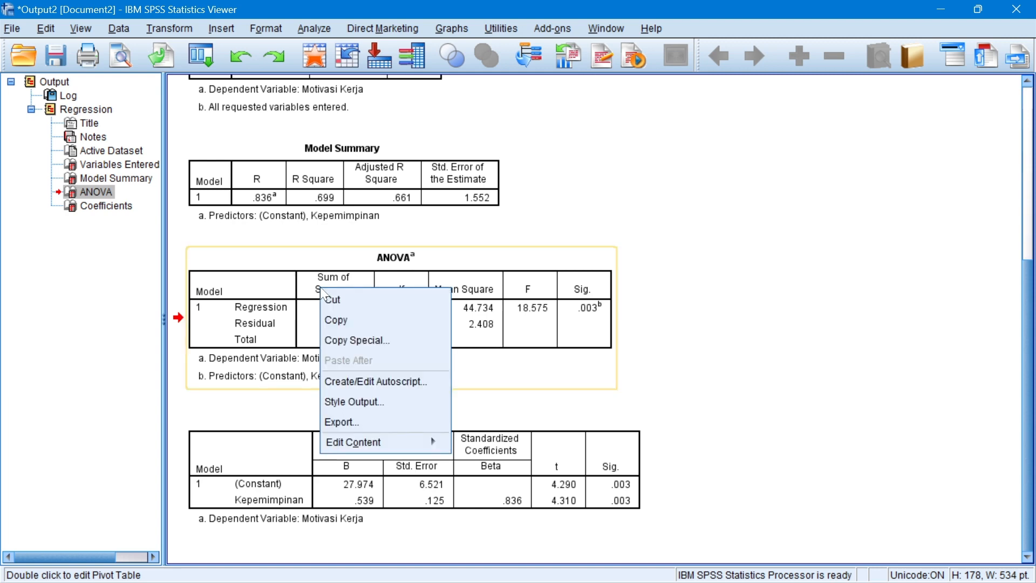
pyautogui.click(357, 339)
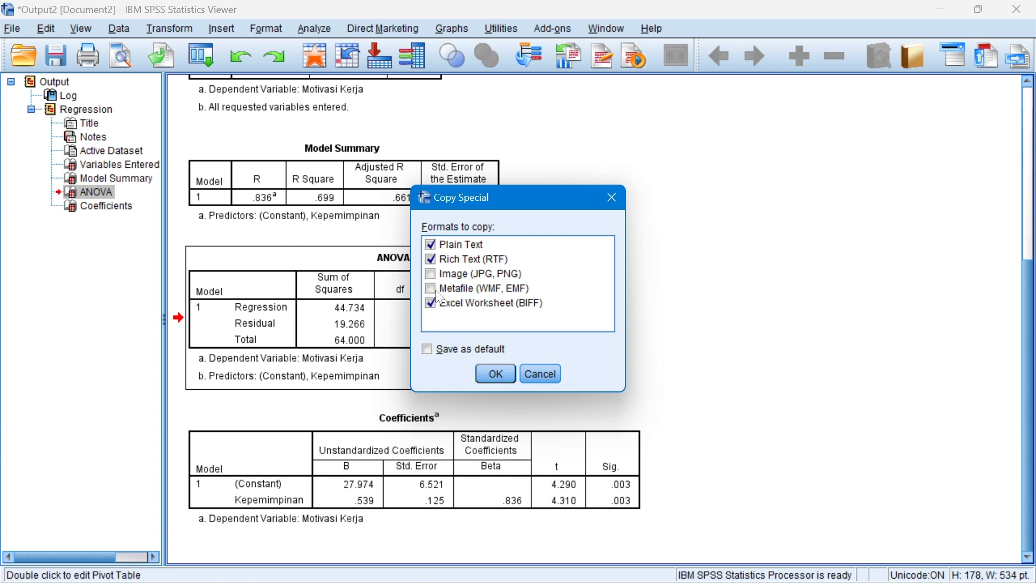
pyautogui.click(438, 259)
pyautogui.click(438, 246)
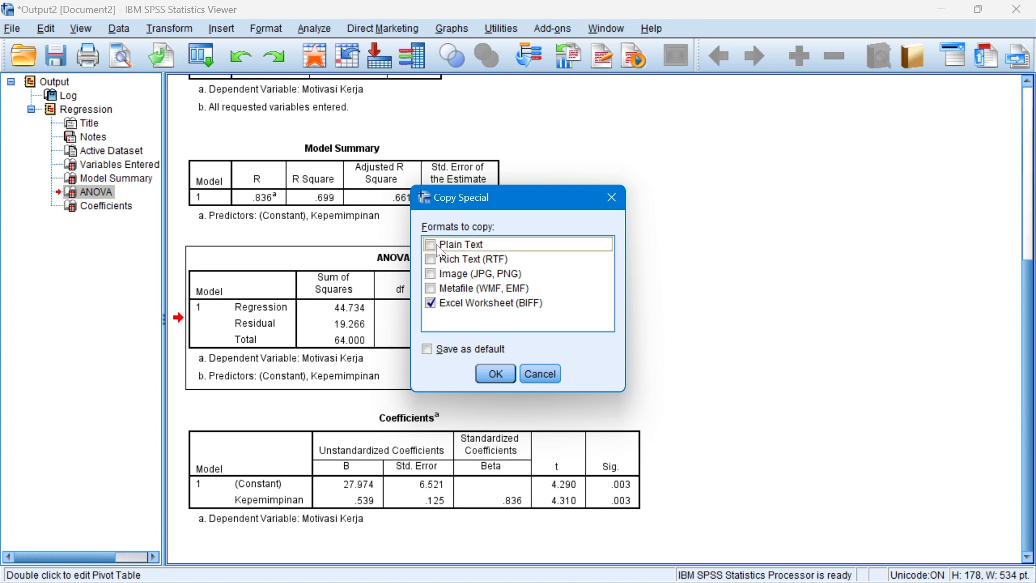
pyautogui.click(431, 304)
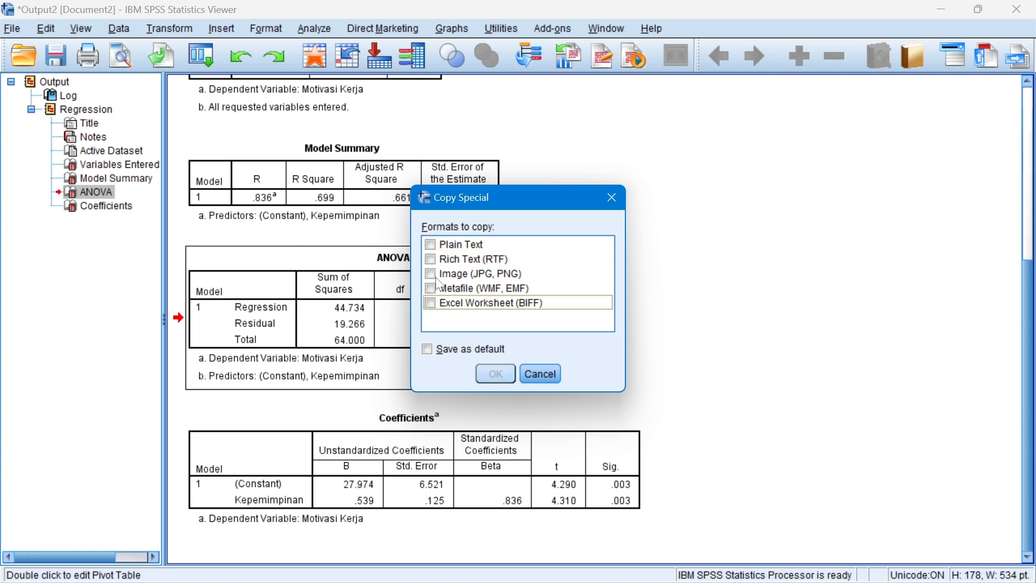
pyautogui.click(431, 274)
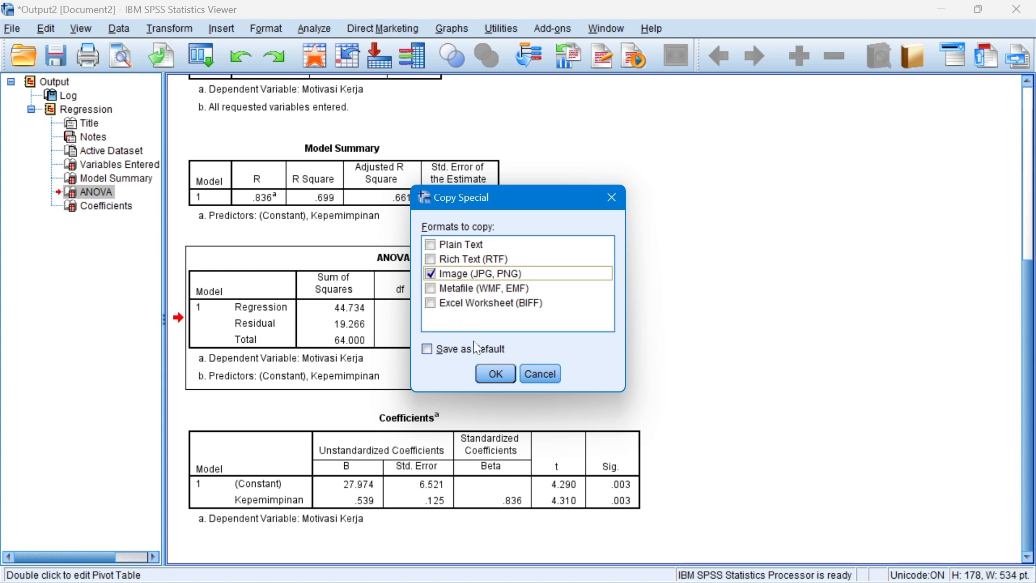
pyautogui.click(616, 198)
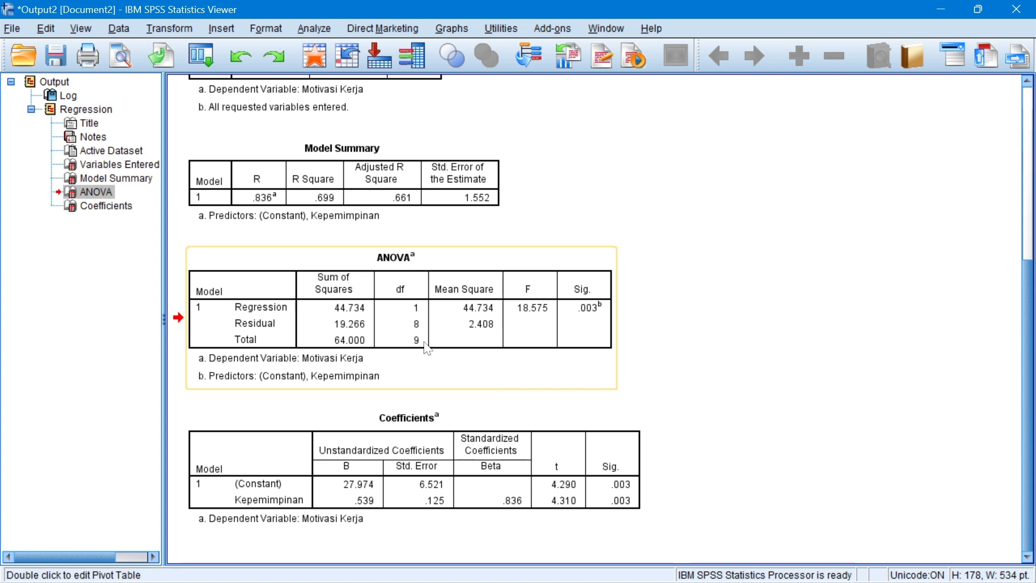
pyautogui.click(449, 526)
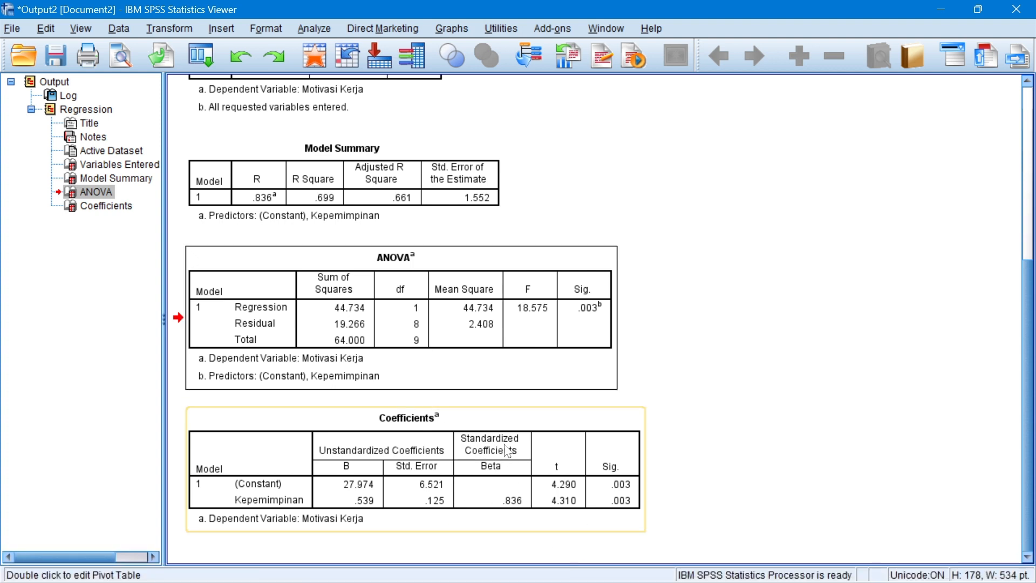
pyautogui.click(485, 385)
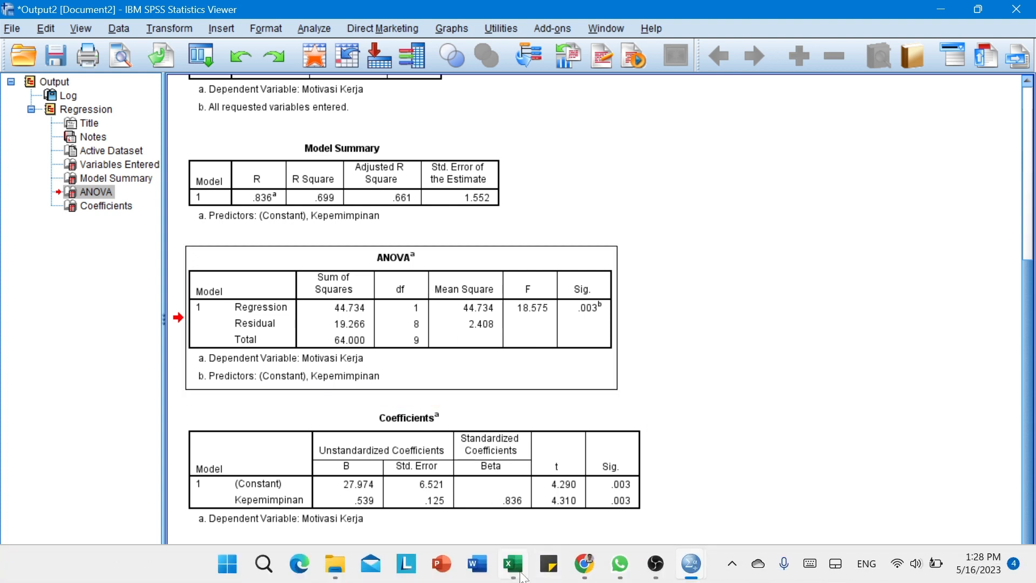
# Switch to the Excel workbook and read the interpretations of the Coefficients and ANOVA tables on the Intrepretasi sheet
pyautogui.click(512, 563)
pyautogui.click(294, 555)
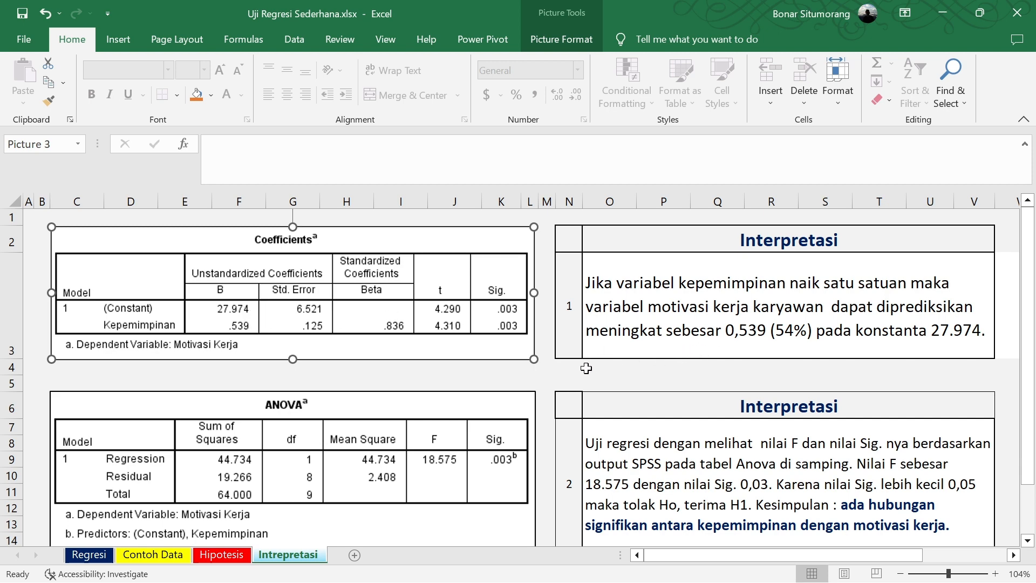
pyautogui.scroll(-3, 500, 386)
pyautogui.scroll(2, 500, 386)
pyautogui.scroll(1, 500, 384)
pyautogui.scroll(-2, 500, 382)
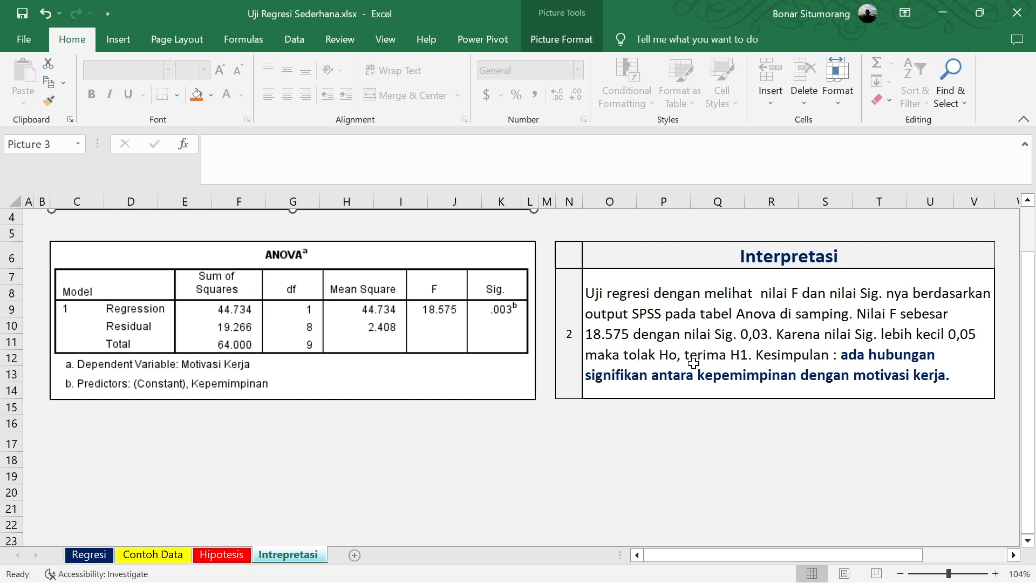
# Check the H0 and H1 hypotheses and decision rules on the Hipotesis sheet against the conclusions on the Intrepretasi sheet
pyautogui.click(227, 553)
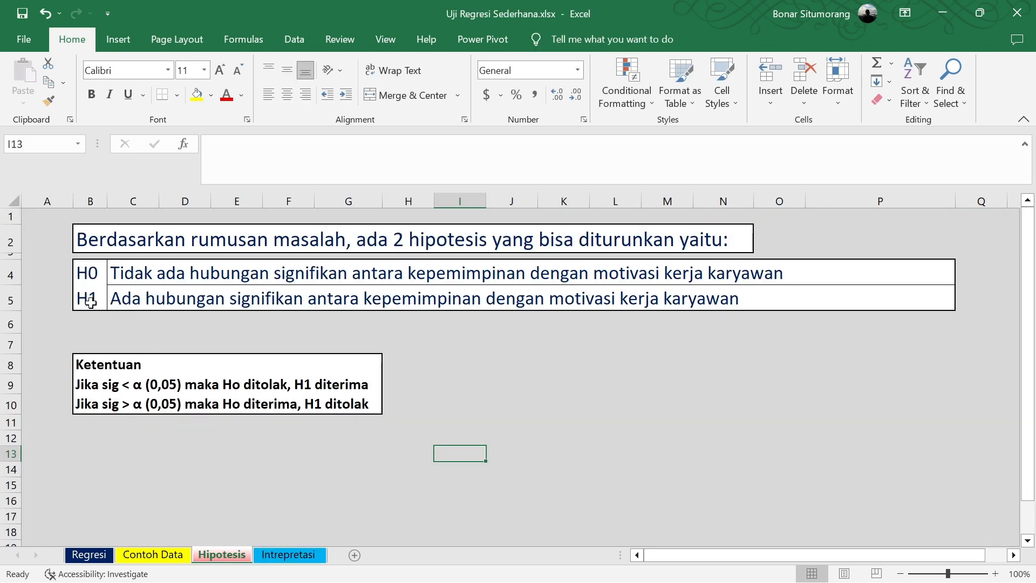
pyautogui.click(302, 554)
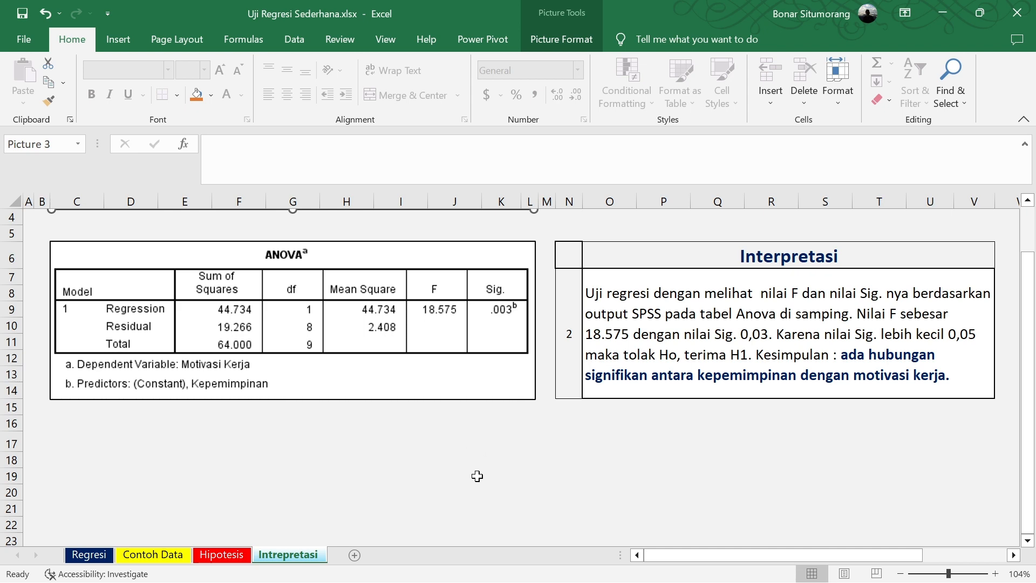
pyautogui.scroll(6, 467, 470)
pyautogui.scroll(-6, 459, 457)
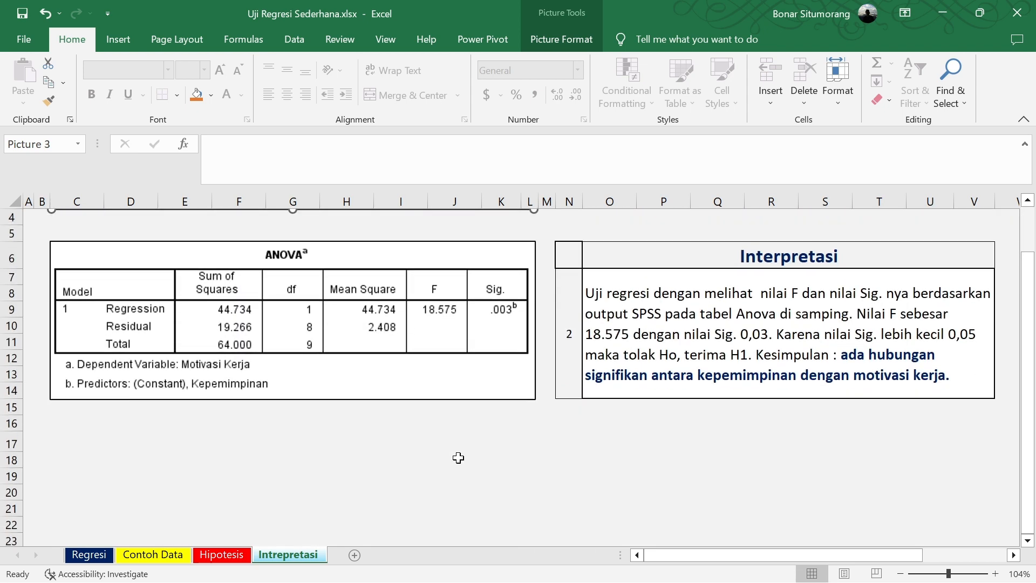